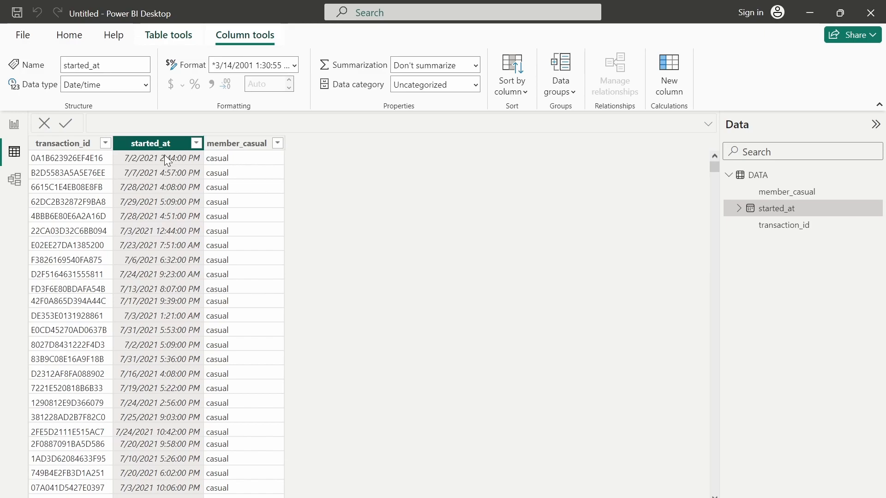
Open the DATA query for editing and add a date-only column derived from started_at
{"action": "left_click", "coordinate": [87, 149]}
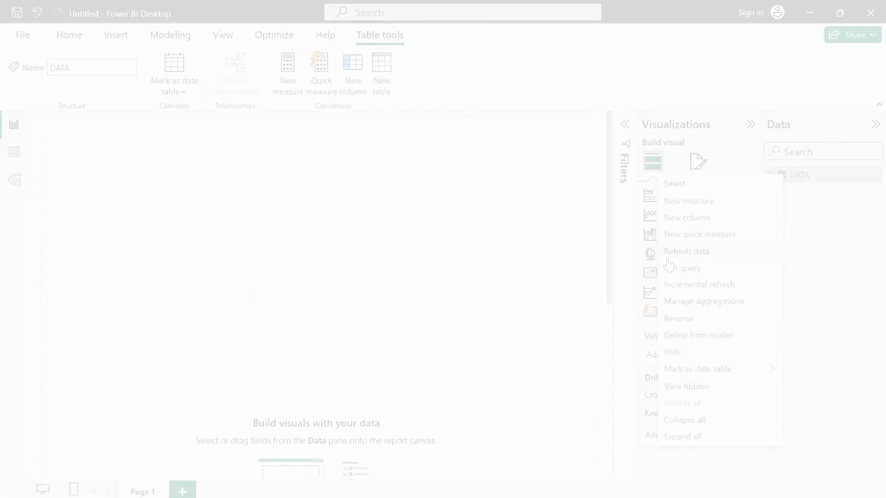
{"action": "left_click", "coordinate": [717, 268]}
{"action": "left_click", "coordinate": [258, 132]}
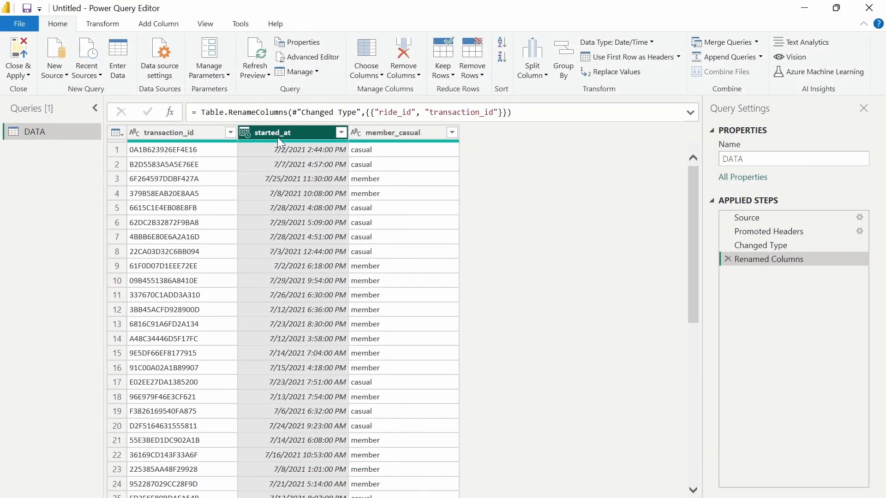
{"action": "left_click", "coordinate": [150, 25]}
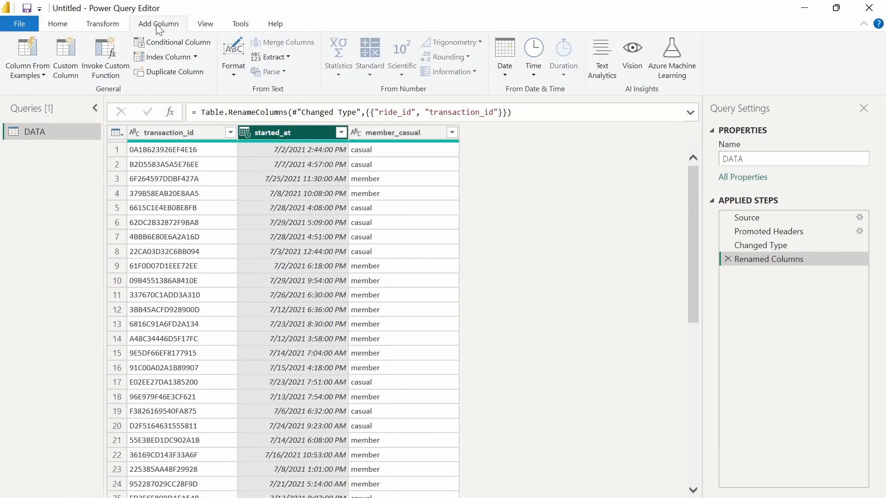
{"action": "left_click", "coordinate": [505, 78]}
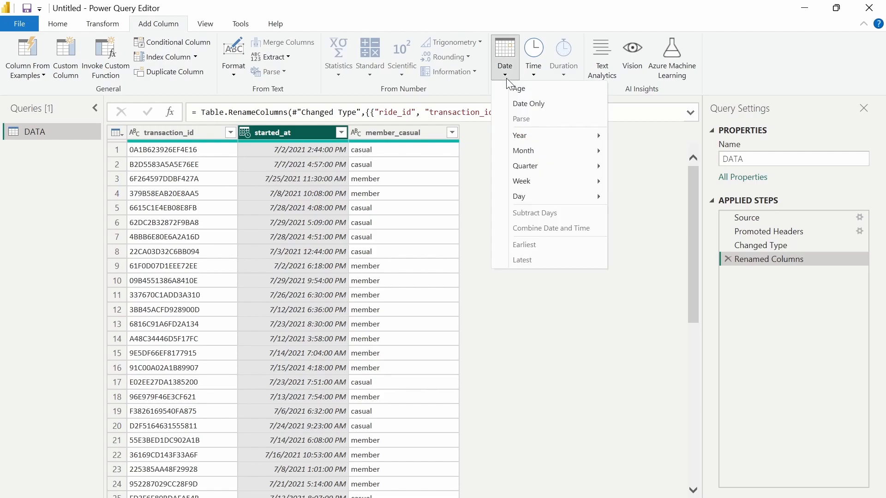
{"action": "left_click", "coordinate": [557, 109]}
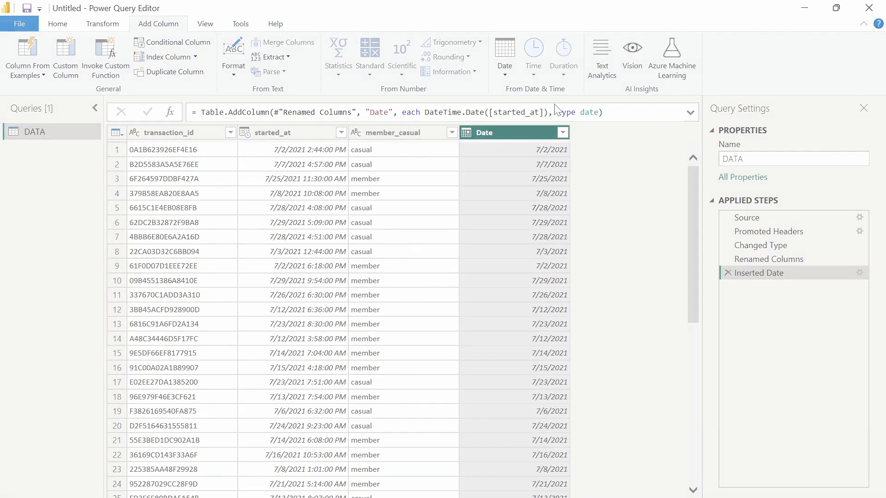
Add a time-only column derived from the started_at column
{"action": "left_click", "coordinate": [533, 60]}
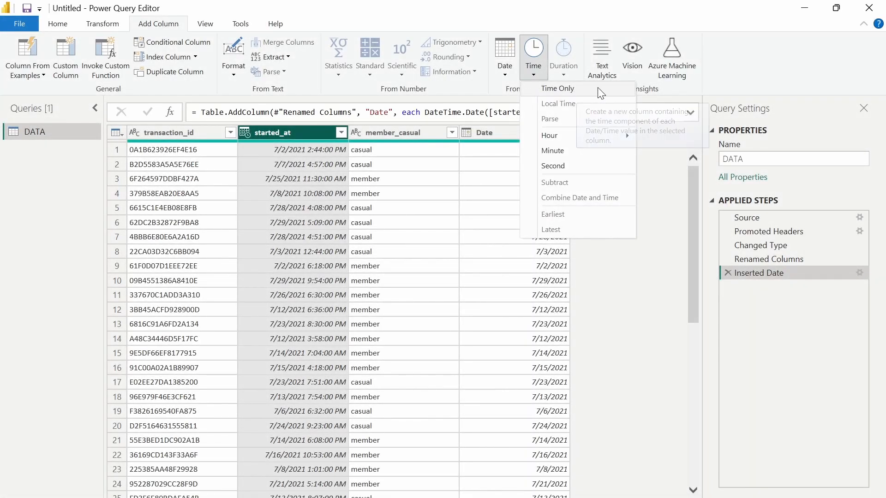
{"action": "left_click", "coordinate": [558, 90]}
{"action": "left_click", "coordinate": [486, 134]}
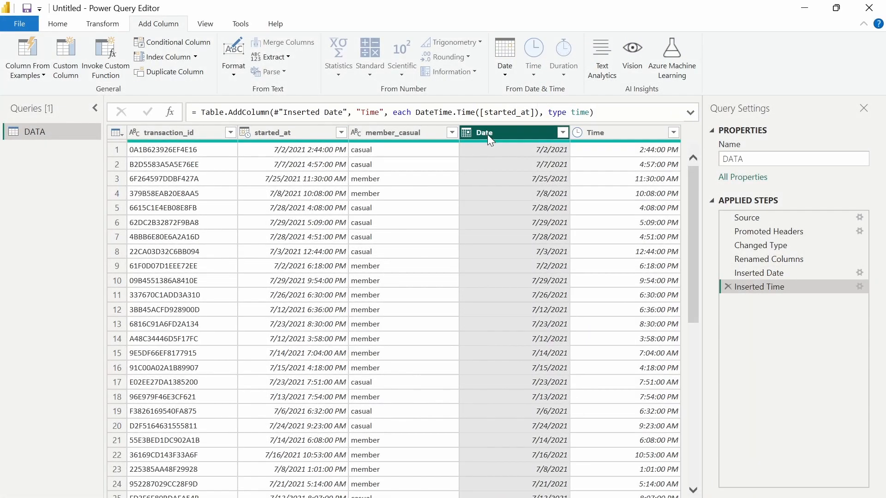
Add a Start of Hour column derived from the Time column
{"action": "left_click", "coordinate": [632, 135]}
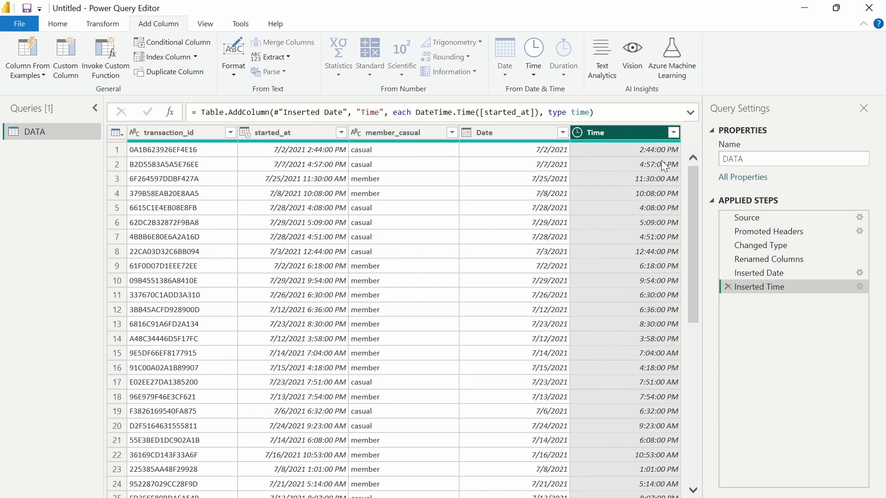
{"action": "left_click", "coordinate": [534, 76]}
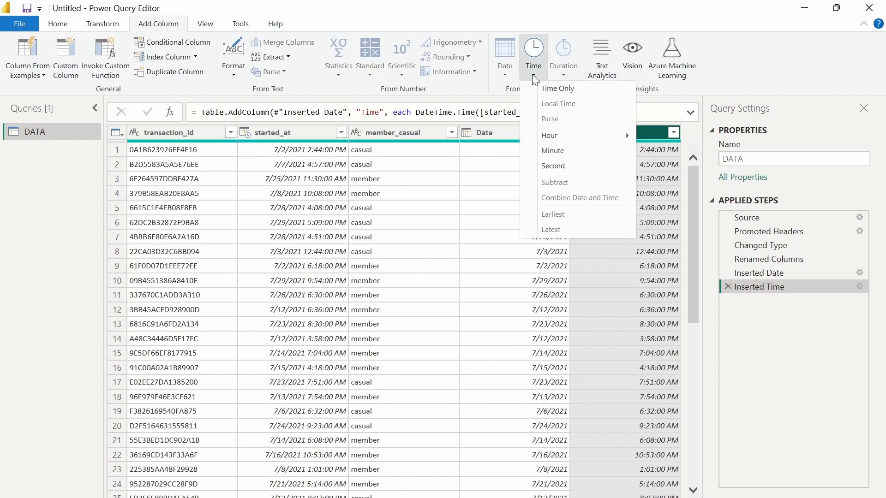
{"action": "mouse_move", "coordinate": [549, 138]}
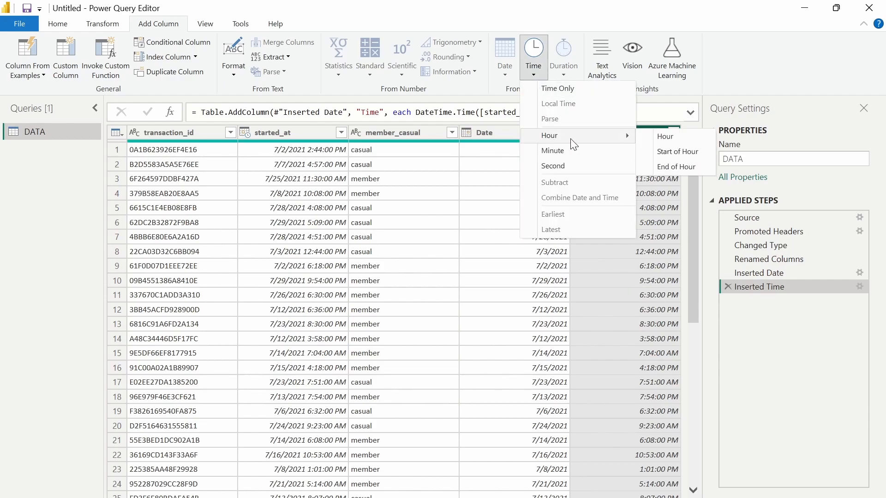
{"action": "left_click", "coordinate": [663, 152]}
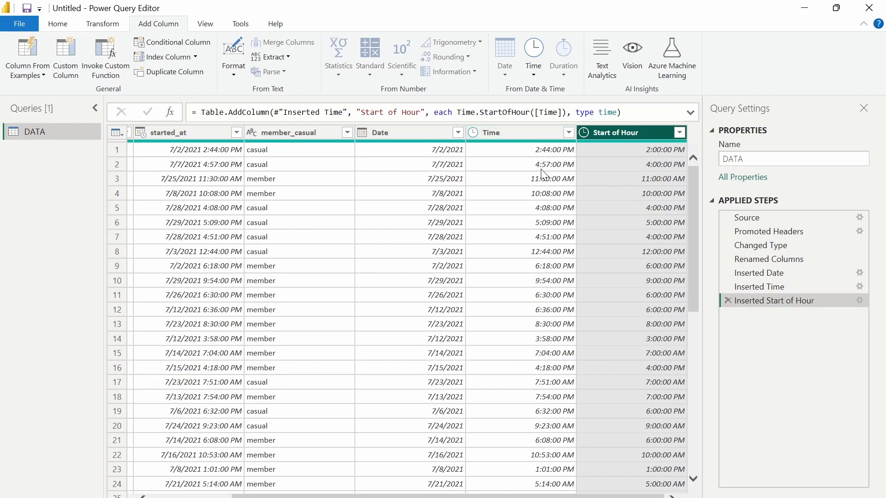
Add a column with the name of the day derived from the Date column
{"action": "left_click", "coordinate": [406, 132]}
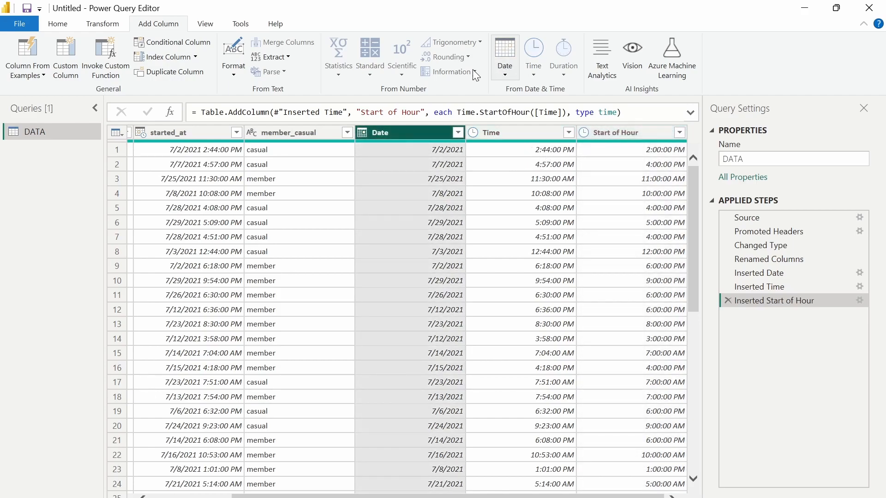
{"action": "left_click", "coordinate": [506, 69]}
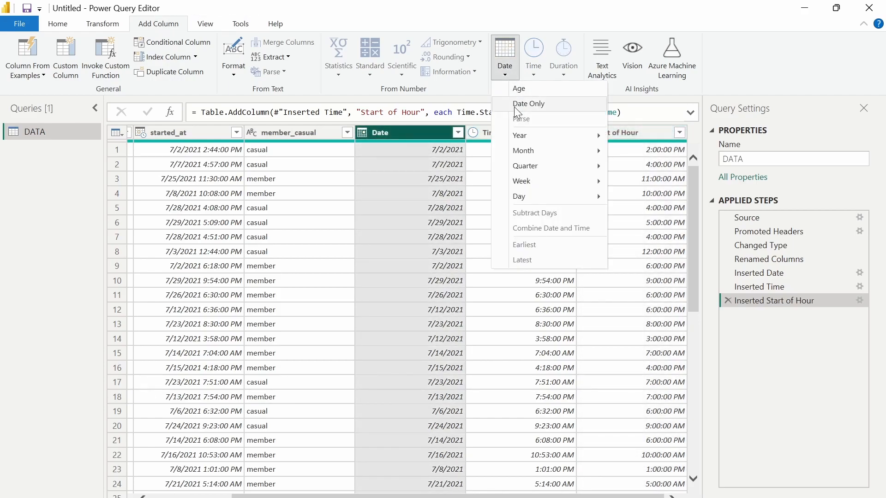
{"action": "mouse_move", "coordinate": [550, 198]}
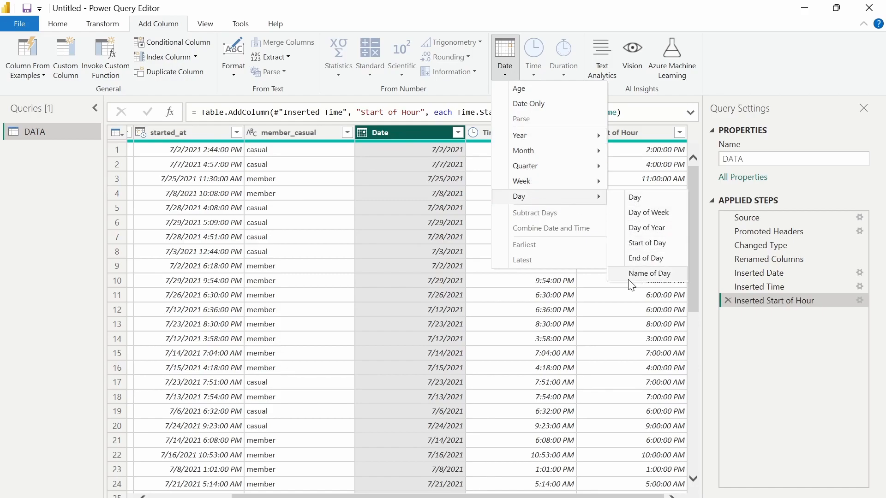
{"action": "left_click", "coordinate": [669, 275]}
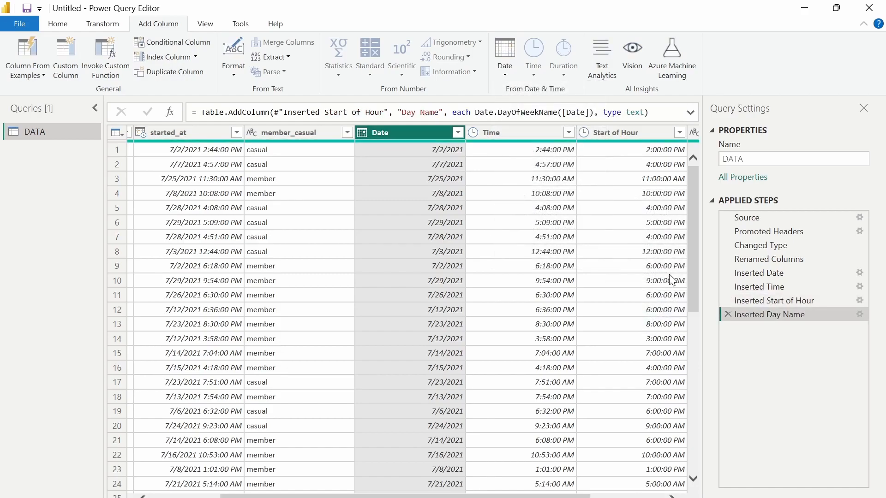
{"action": "left_click_drag", "start_coordinate": [564, 495], "coordinate": [637, 495]}
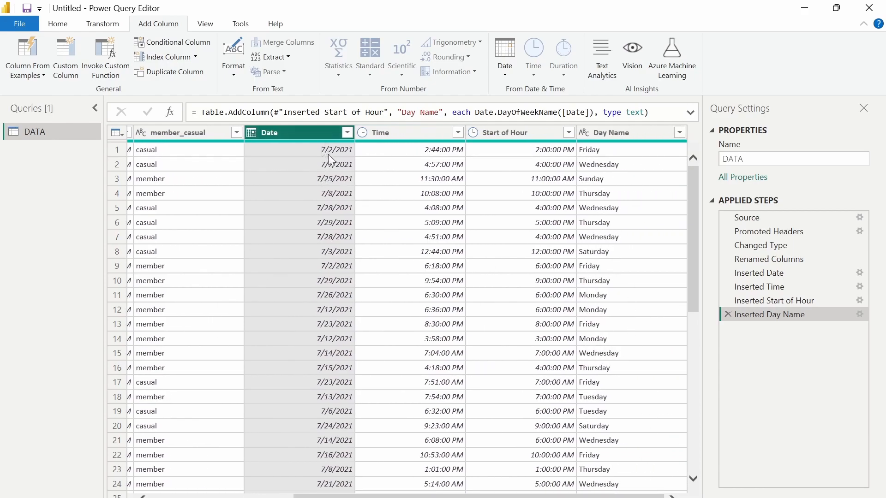
Add a numeric Day of Week column derived from the Date column
{"action": "left_click", "coordinate": [508, 78]}
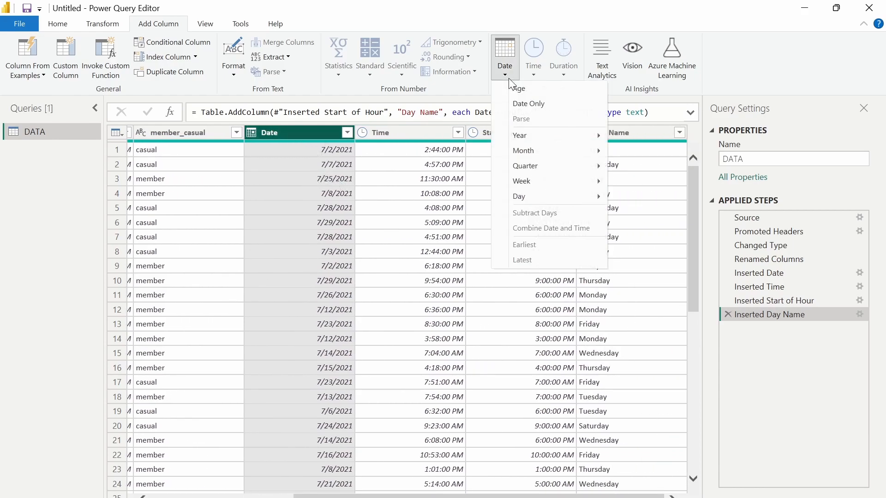
{"action": "mouse_move", "coordinate": [533, 201]}
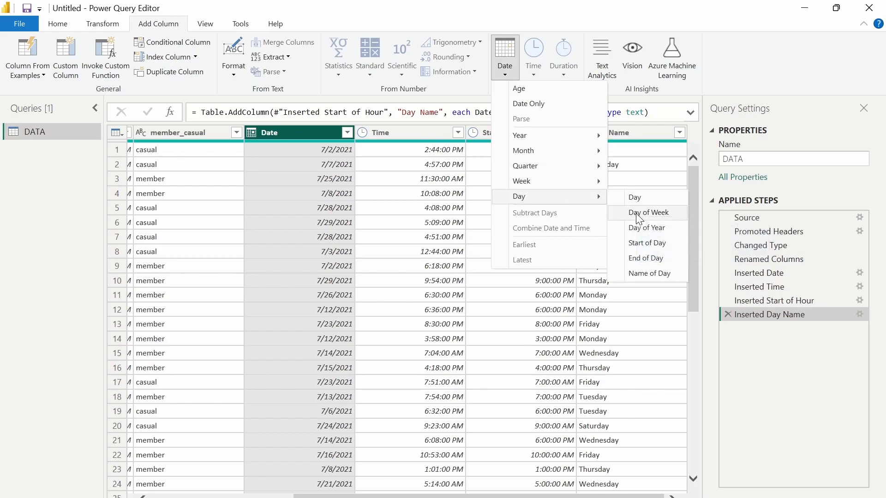
{"action": "left_click", "coordinate": [671, 212]}
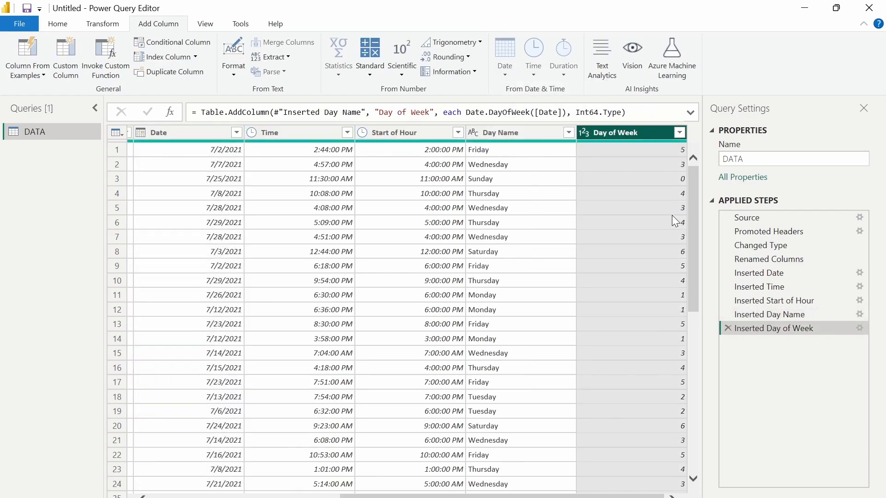
Compare the Day Name and Day of Week columns, and close the query editor with all changes applied
{"action": "left_click", "coordinate": [493, 152]}
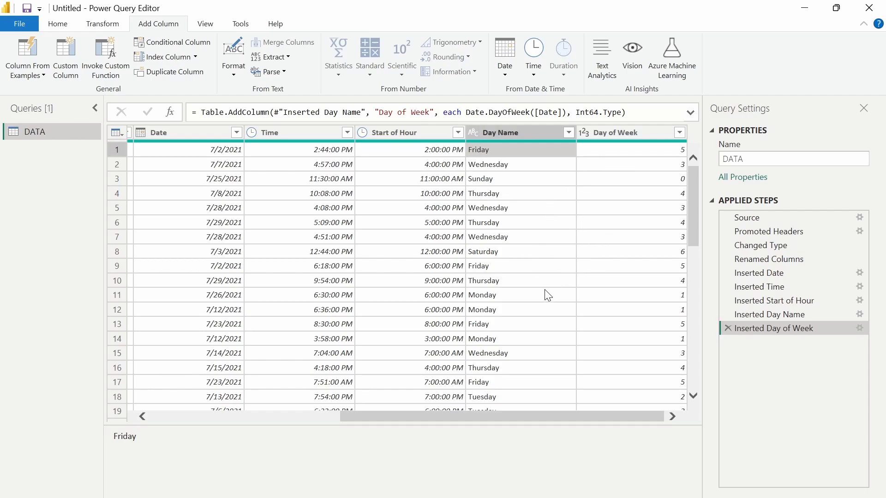
{"action": "left_click", "coordinate": [502, 131]}
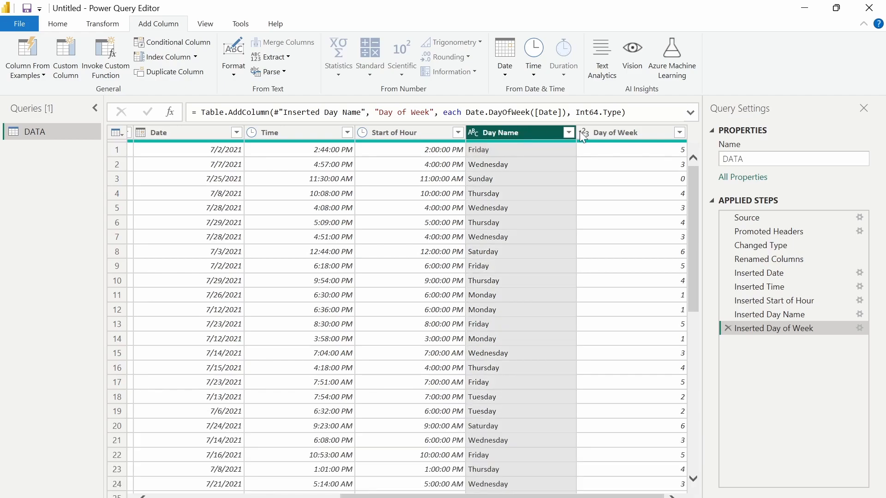
{"action": "left_click", "coordinate": [600, 133]}
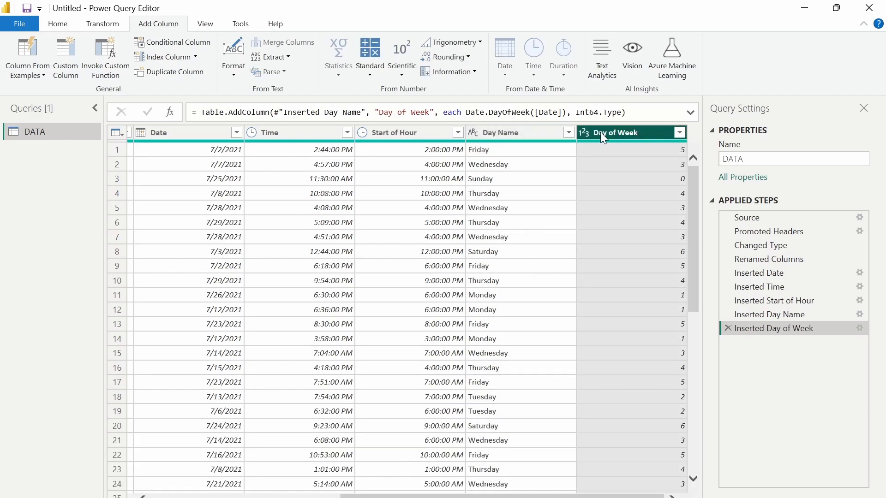
{"action": "left_click", "coordinate": [58, 26]}
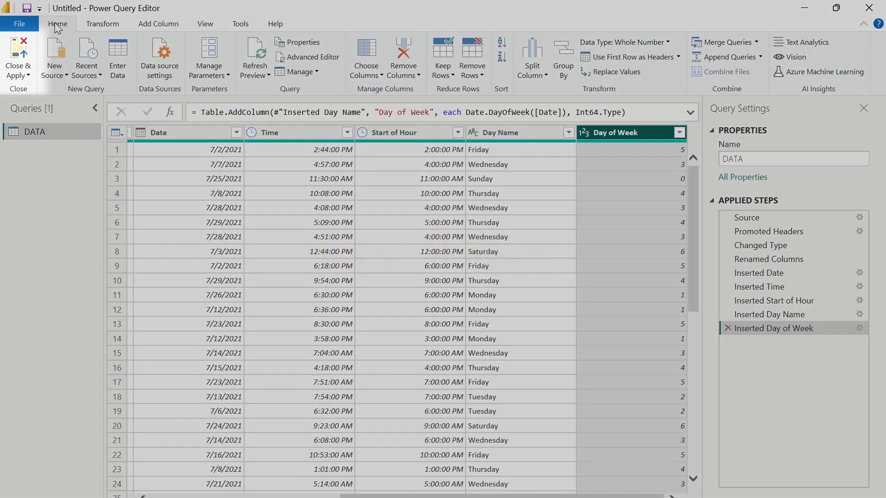
{"action": "left_click", "coordinate": [18, 51]}
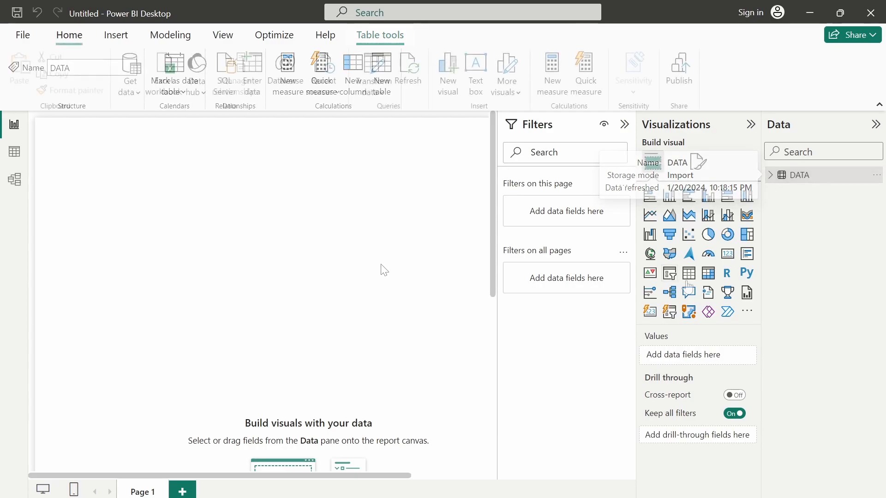
Add a matrix visual to Page 1 with Start of Hour as its rows
{"action": "left_click", "coordinate": [708, 273]}
{"action": "left_click_drag", "start_coordinate": [107, 194], "coordinate": [278, 272]}
{"action": "left_click", "coordinate": [772, 175]}
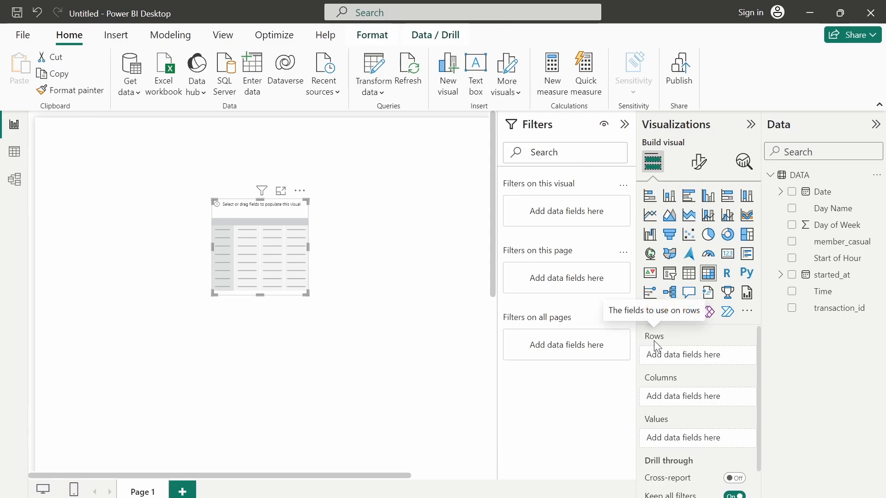
{"action": "left_click", "coordinate": [792, 259]}
Enlarge the matrix in height and width so it fits all hour rows and leaves space for more columns
{"action": "left_click_drag", "start_coordinate": [257, 297], "coordinate": [265, 378]}
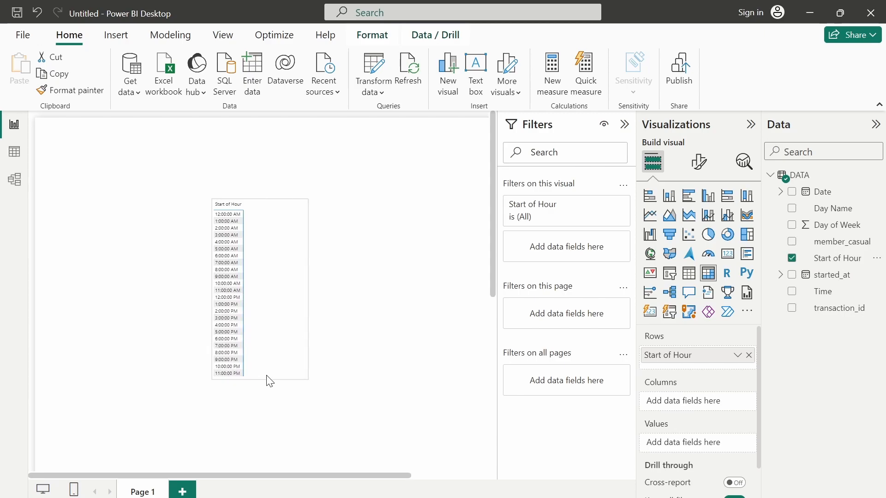
{"action": "left_click_drag", "start_coordinate": [307, 289], "coordinate": [449, 290]}
{"action": "left_click_drag", "start_coordinate": [444, 199], "coordinate": [381, 199]}
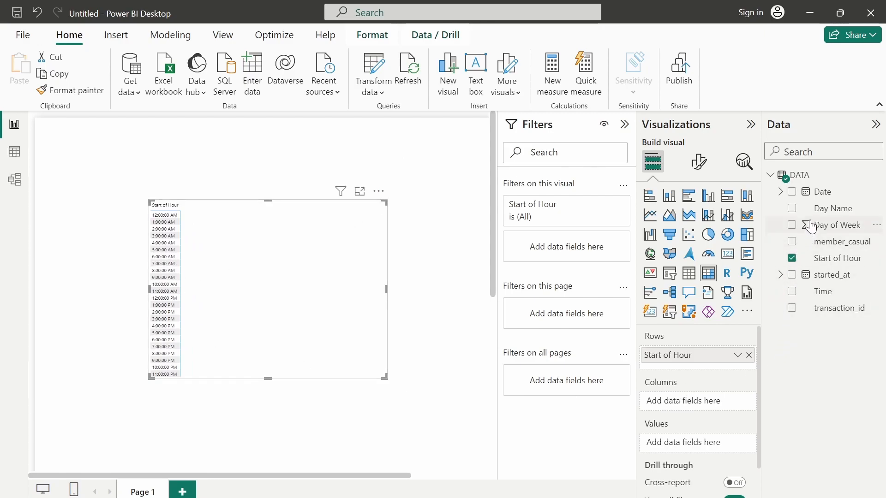
Use Day Name as the matrix columns and transaction_id as the values, aggregated by Count (Distinct)
{"action": "left_click_drag", "start_coordinate": [830, 216], "coordinate": [687, 402]}
{"action": "left_click_drag", "start_coordinate": [809, 317], "coordinate": [664, 453]}
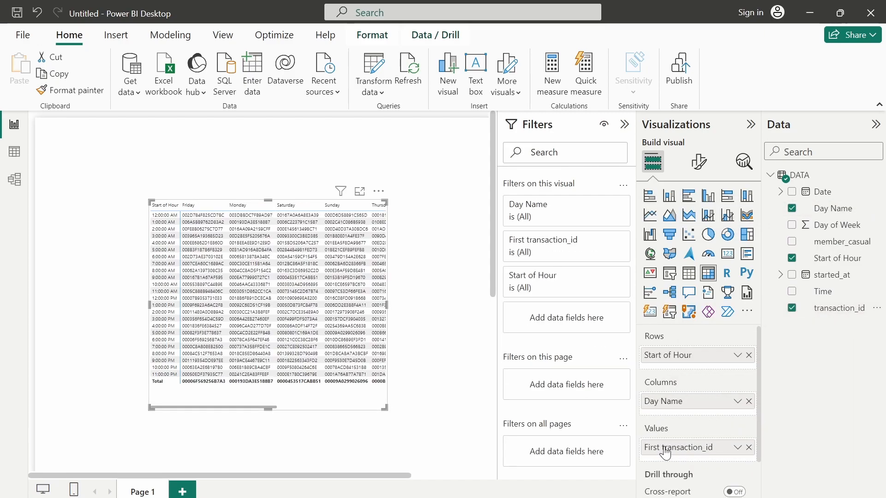
{"action": "left_click", "coordinate": [737, 447]}
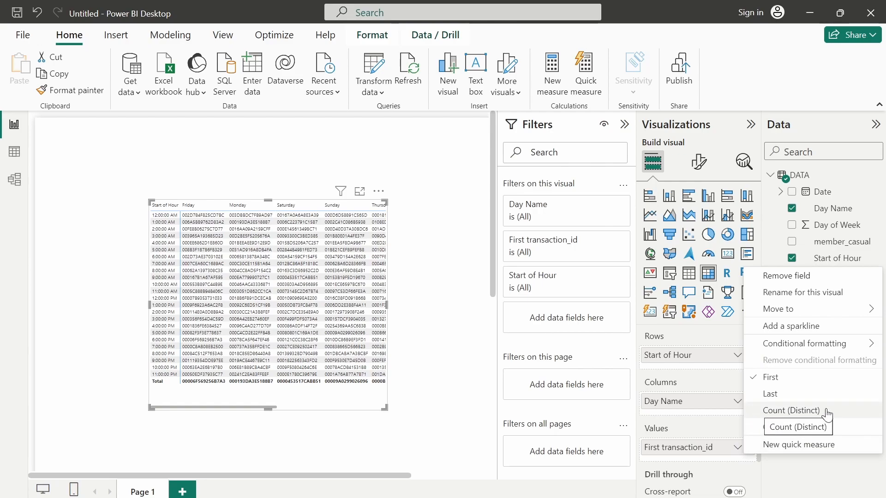
{"action": "left_click", "coordinate": [805, 417]}
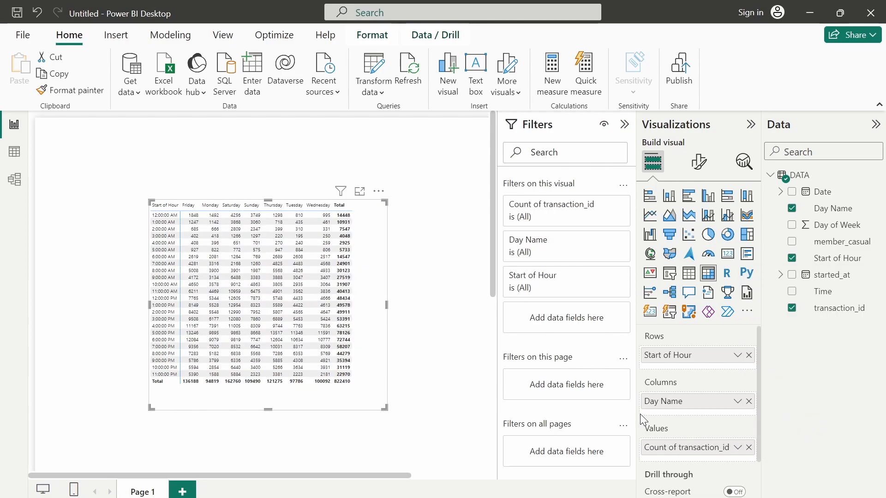
Narrow the matrix slightly and move it a little higher on the page
{"action": "left_click_drag", "start_coordinate": [387, 305], "coordinate": [377, 305]}
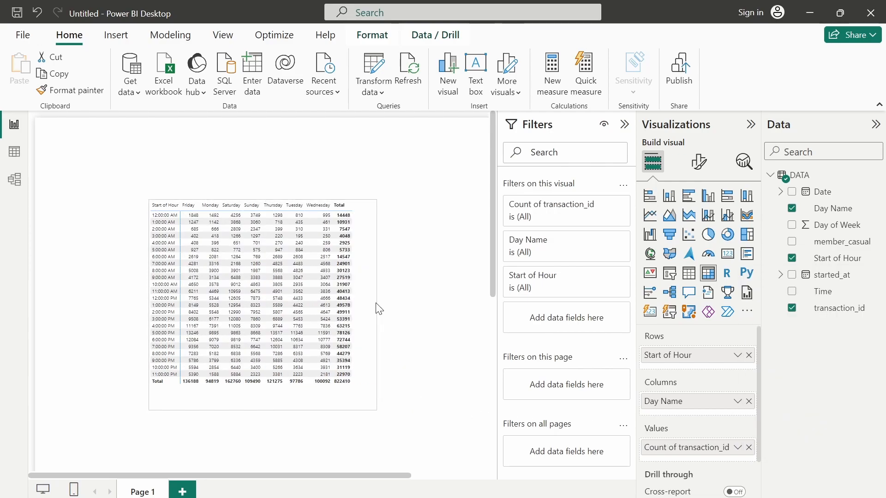
{"action": "left_click_drag", "start_coordinate": [362, 191], "coordinate": [367, 175]}
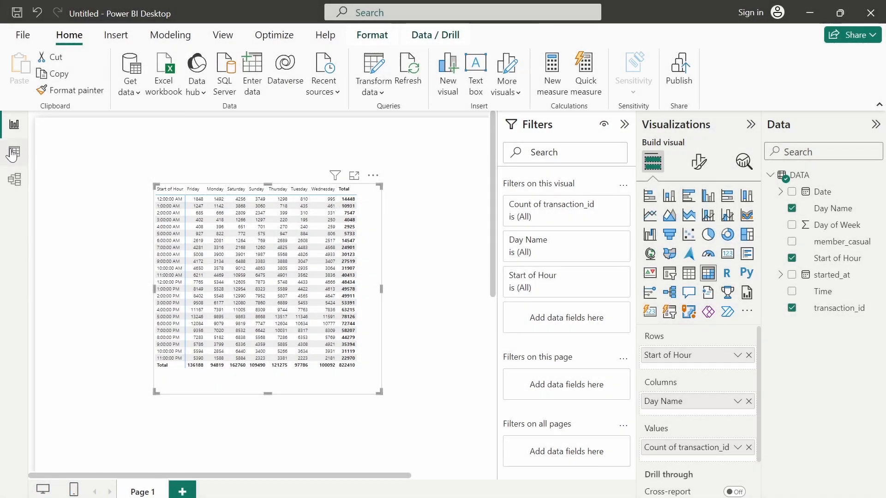
In the data table, sort the Day Name column by the Day of Week column
{"action": "left_click", "coordinate": [14, 152]}
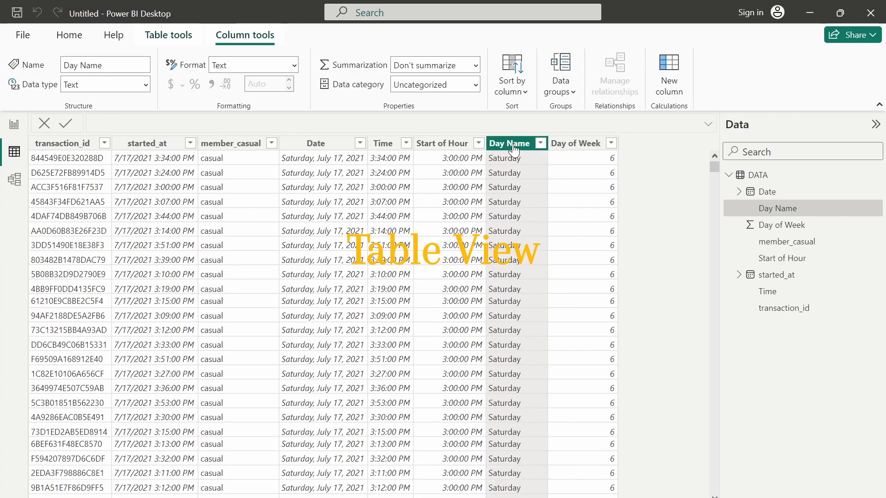
{"action": "left_click", "coordinate": [525, 92]}
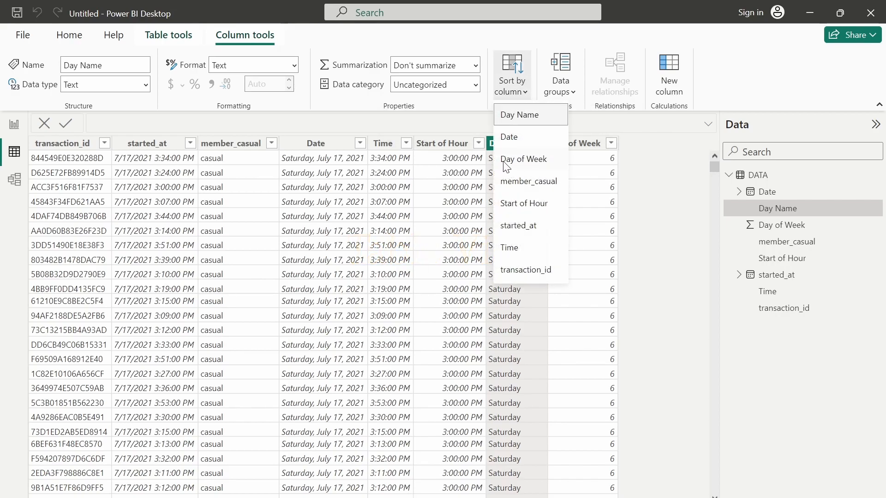
{"action": "left_click", "coordinate": [556, 169]}
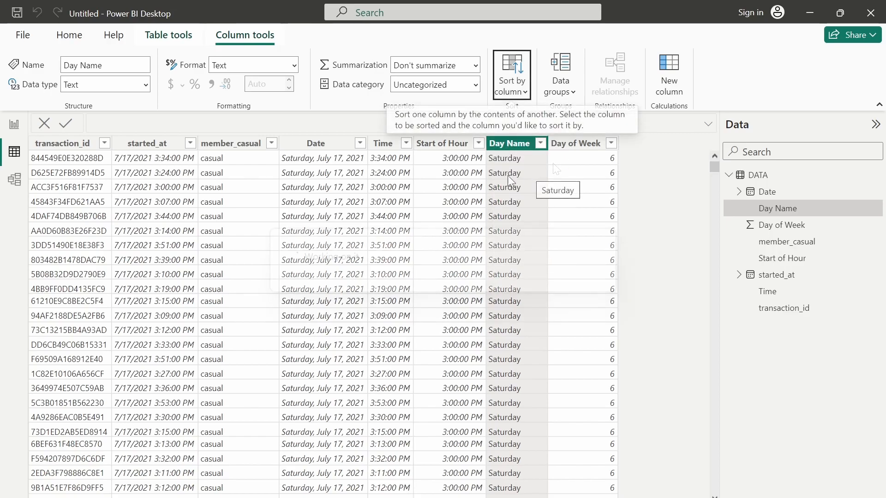
Return to the report page and open the background color conditional formatting for the matrix's Count of transaction_id values
{"action": "left_click", "coordinate": [13, 129]}
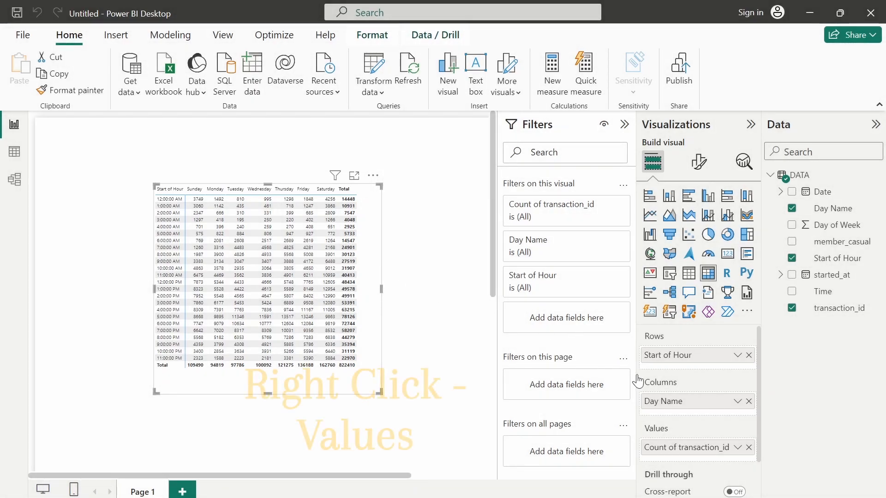
{"action": "right_click", "coordinate": [700, 453]}
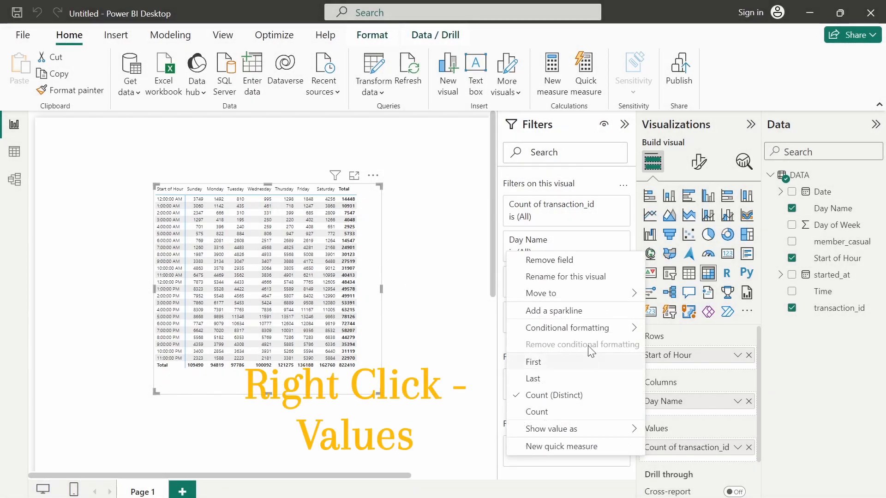
{"action": "mouse_move", "coordinate": [593, 328]}
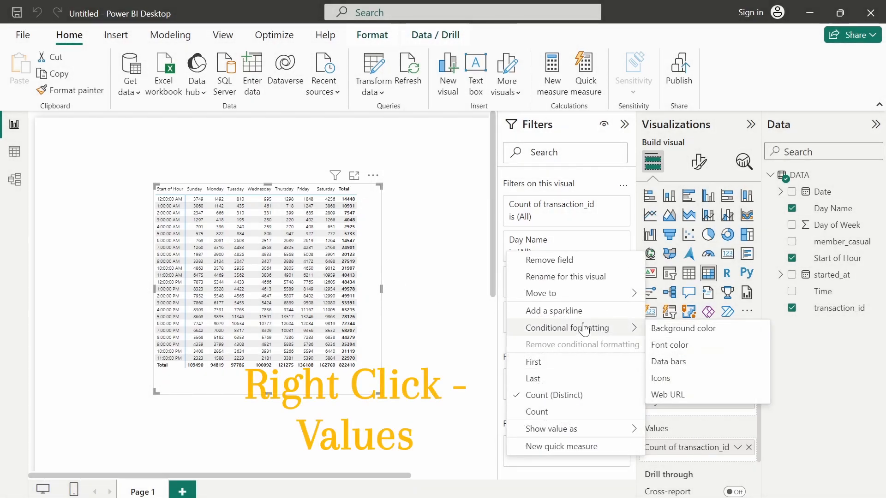
{"action": "left_click", "coordinate": [673, 331]}
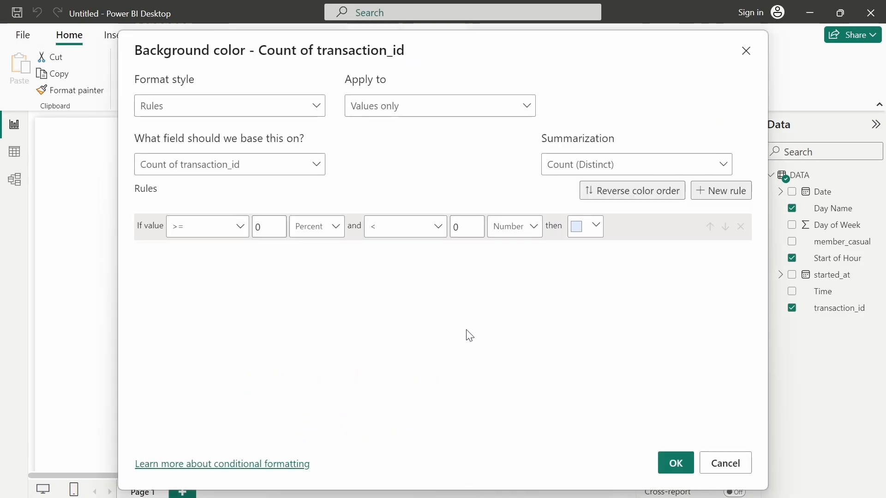
Set the background color format style to Gradient, from light blue at the lowest value to blue at the highest value, and apply it
{"action": "left_click", "coordinate": [313, 108]}
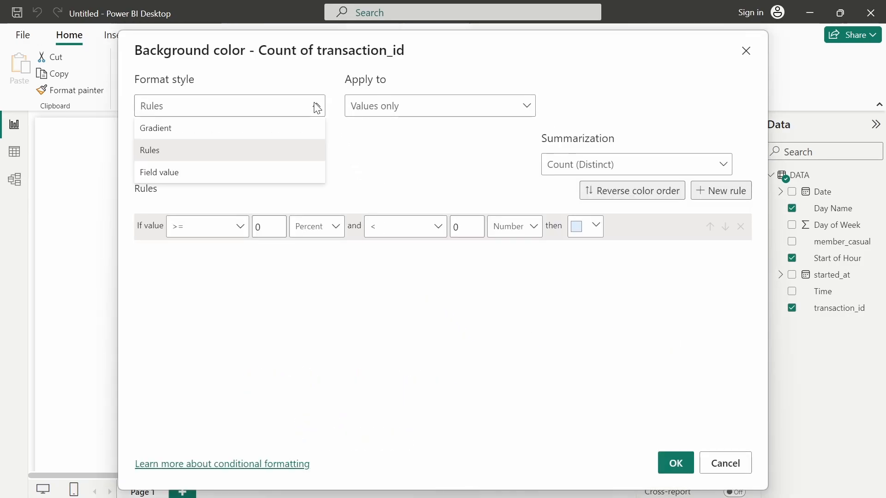
{"action": "left_click", "coordinate": [183, 129]}
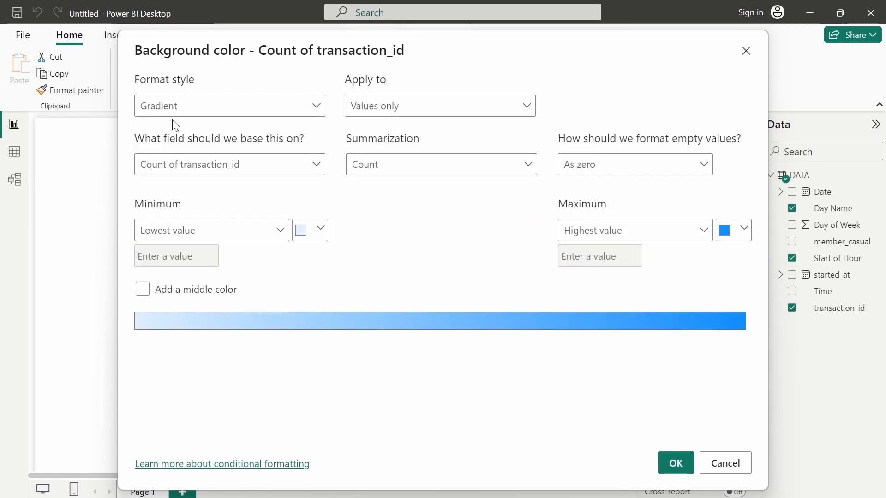
{"action": "left_click", "coordinate": [325, 243]}
{"action": "left_click", "coordinate": [425, 211]}
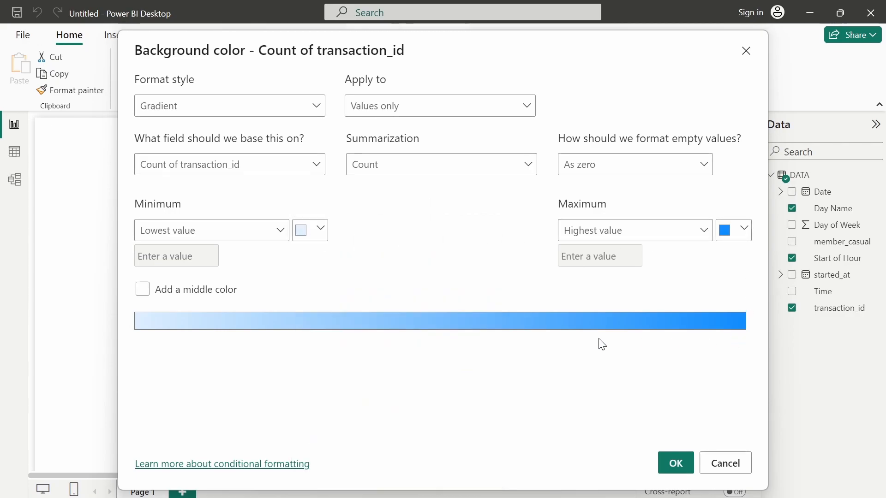
{"action": "left_click", "coordinate": [673, 463]}
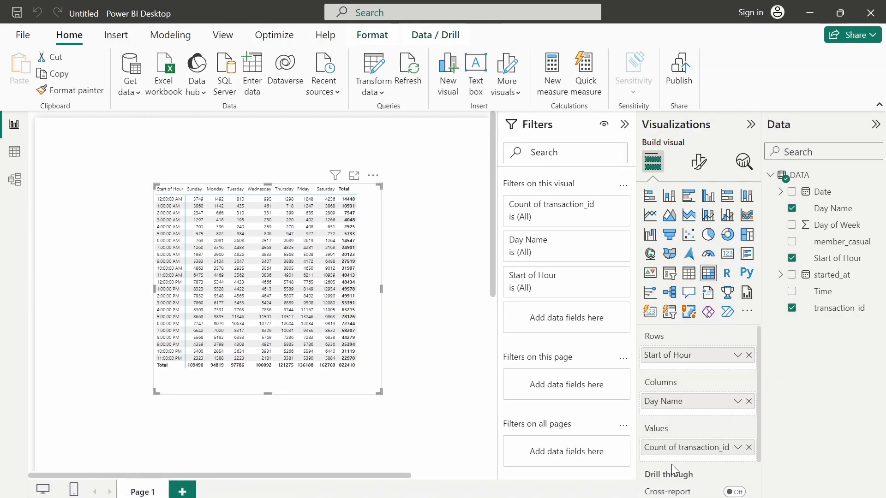